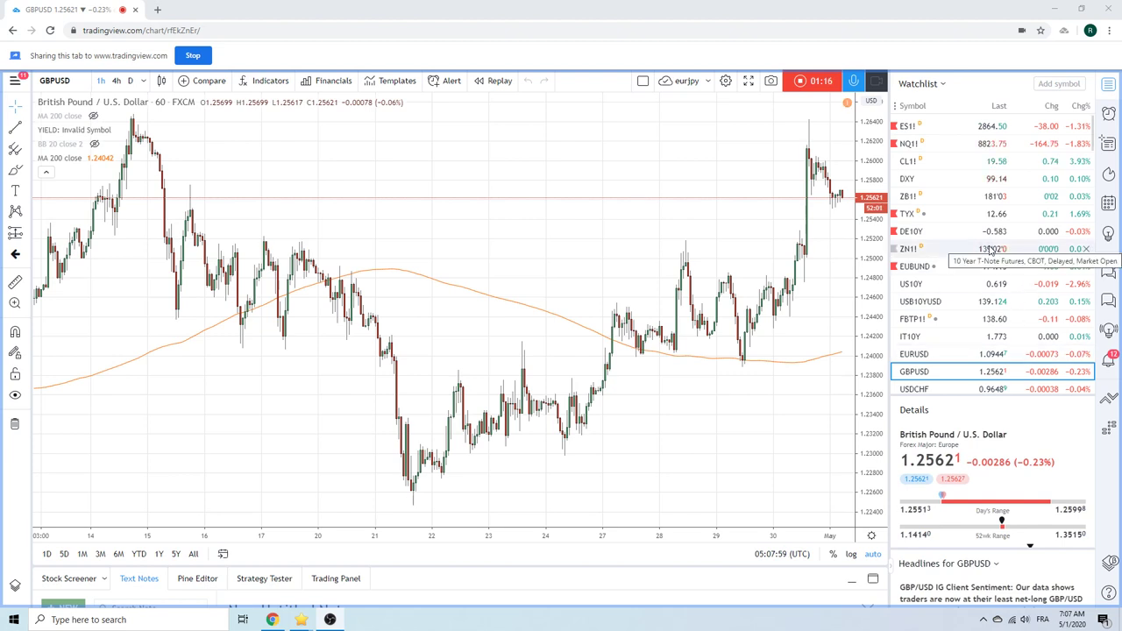
Load the ES1! S&P 500 E-mini futures hourly chart from the watchlist.
{"action": "left_click", "coordinate": [919, 127]}
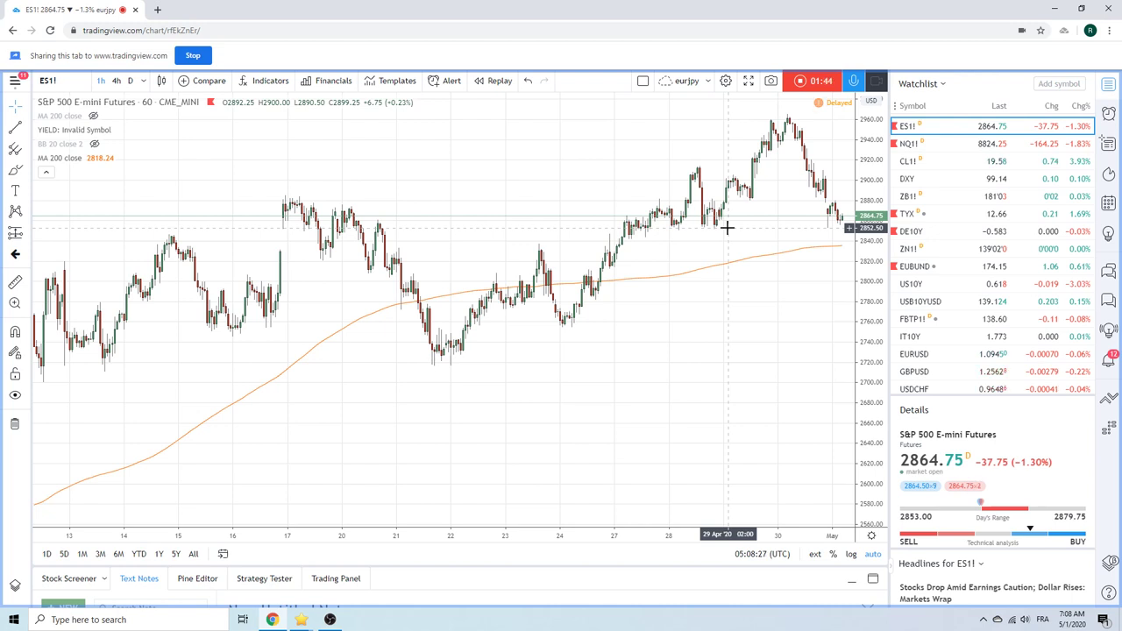
Load the CL1! crude oil chart and zoom to roughly the last week of hourly candles.
{"action": "left_click", "coordinate": [926, 163]}
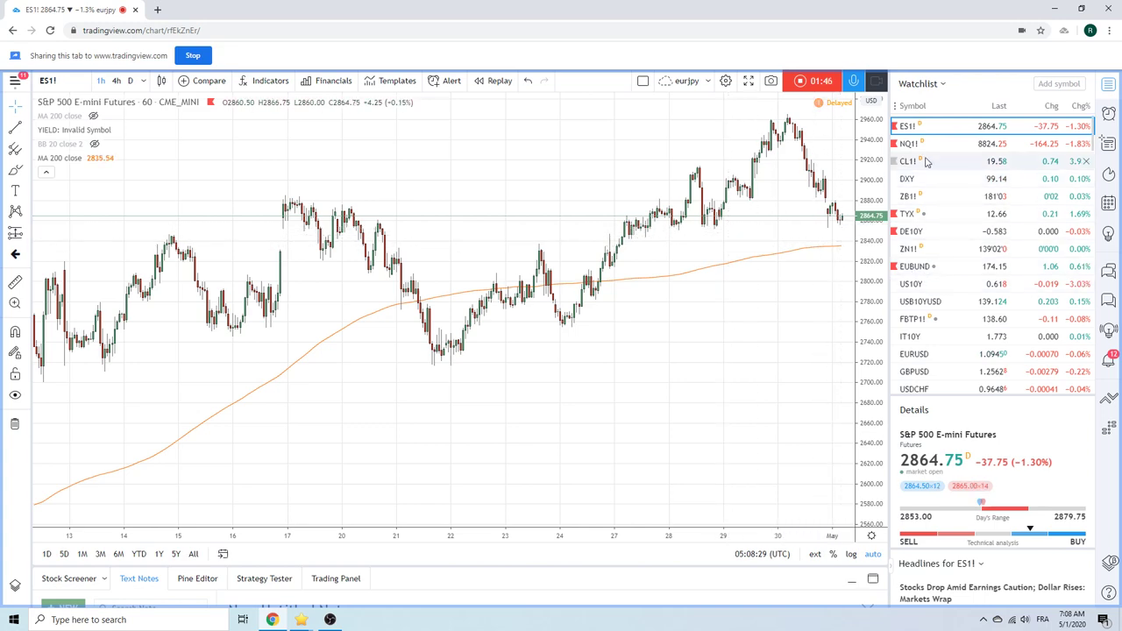
{"action": "scroll", "coordinate": [697, 316], "scroll_direction": "up", "scroll_amount": 3}
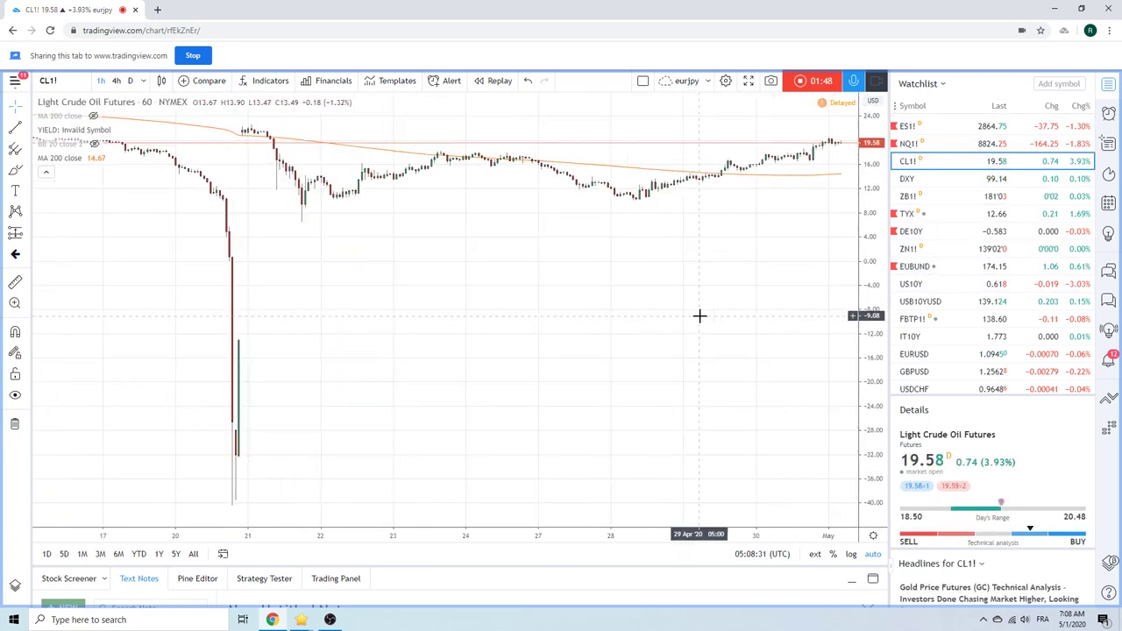
{"action": "scroll", "coordinate": [699, 315], "scroll_direction": "up", "scroll_amount": 2}
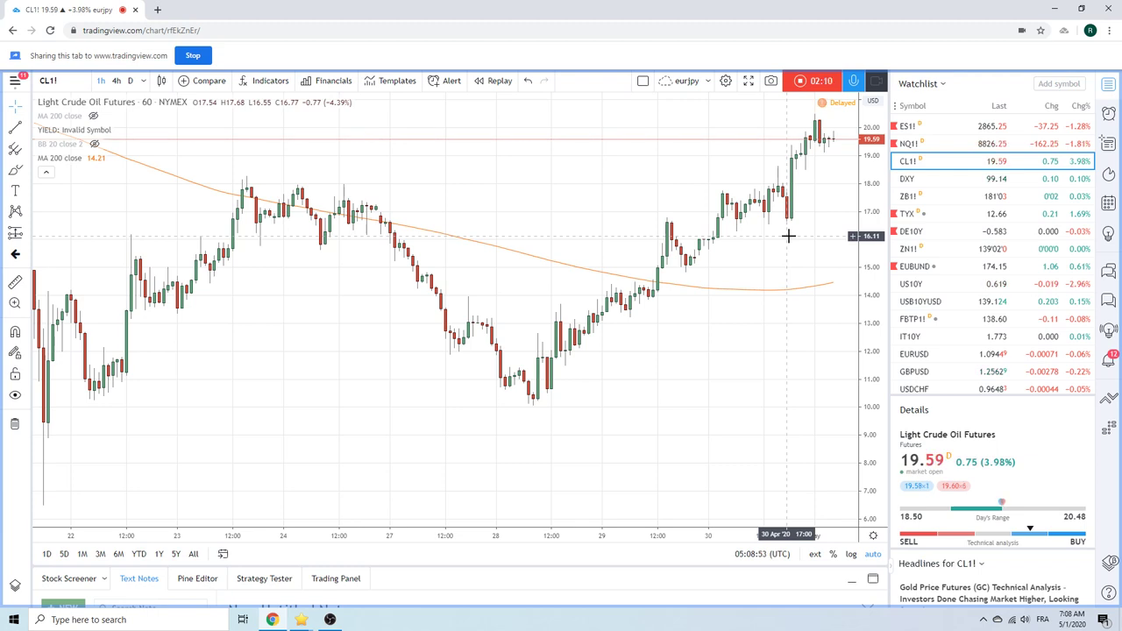
{"action": "scroll", "coordinate": [763, 249], "scroll_direction": "down", "scroll_amount": 1}
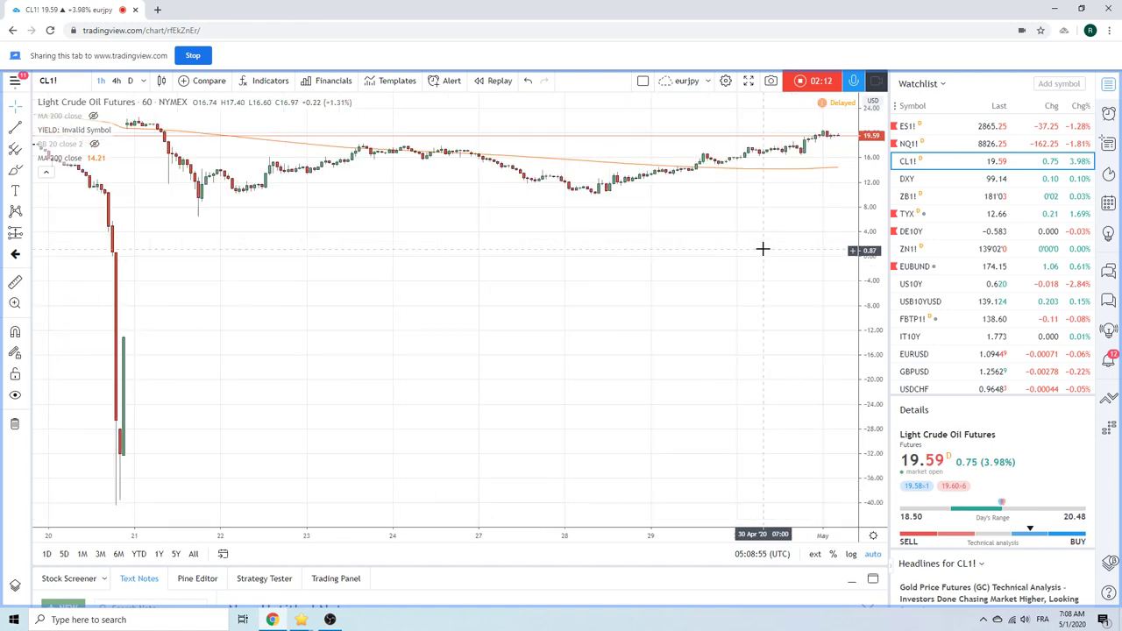
{"action": "scroll", "coordinate": [763, 249], "scroll_direction": "up", "scroll_amount": 1}
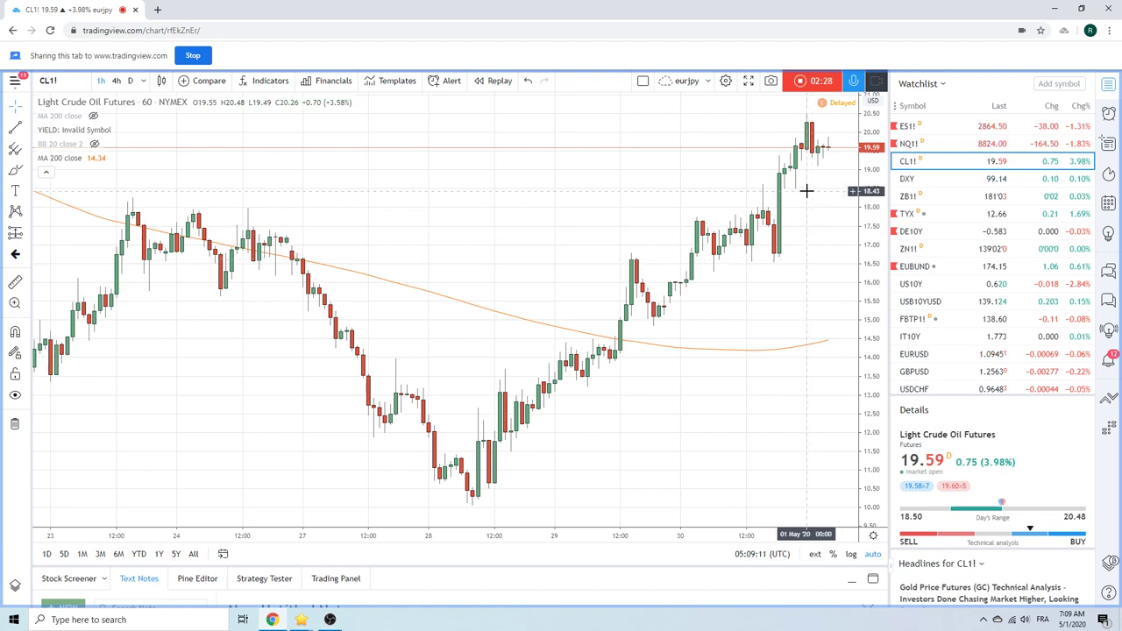
{"action": "scroll", "coordinate": [801, 244], "scroll_direction": "down", "scroll_amount": 2}
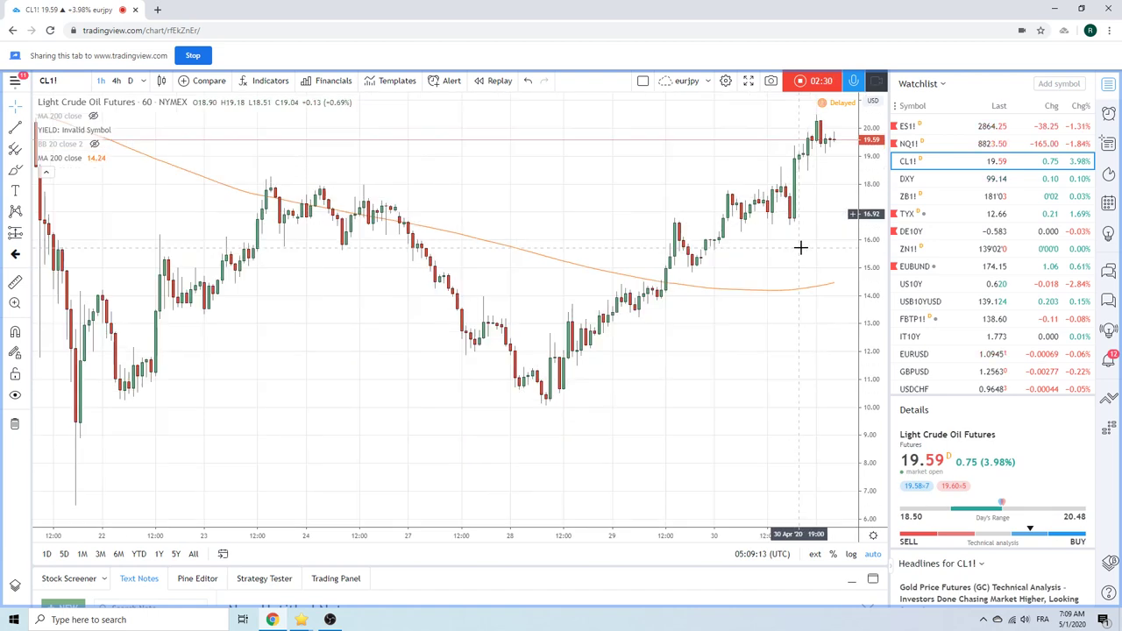
Move CL1! through daily to 4-hour candles, framing mid-March to early May.
{"action": "left_click", "coordinate": [130, 80]}
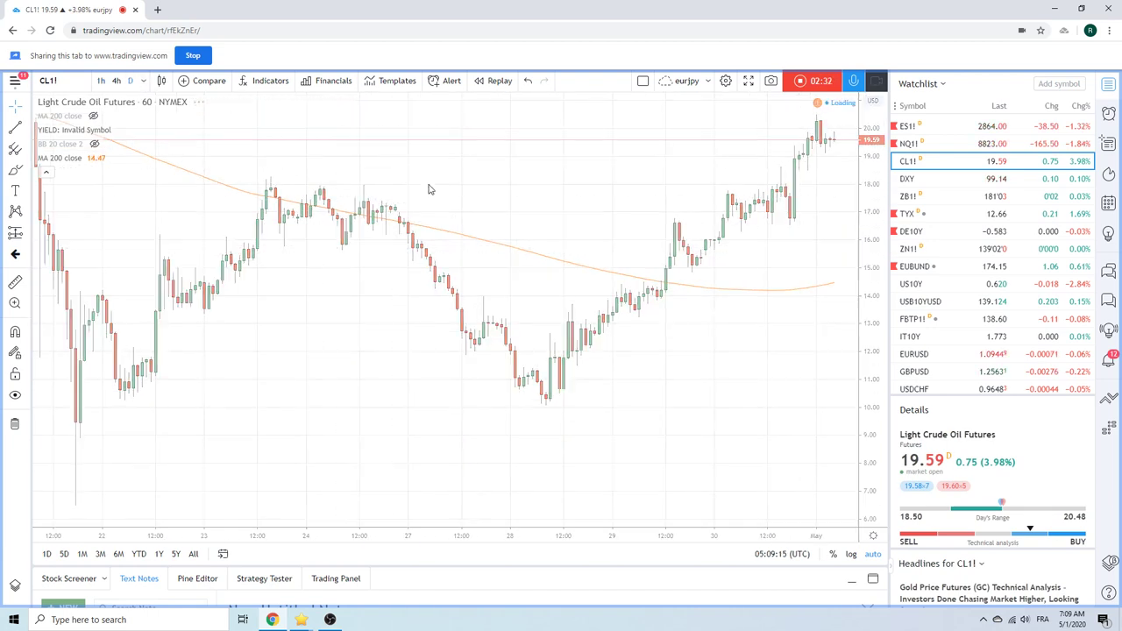
{"action": "scroll", "coordinate": [657, 360], "scroll_direction": "up", "scroll_amount": 3}
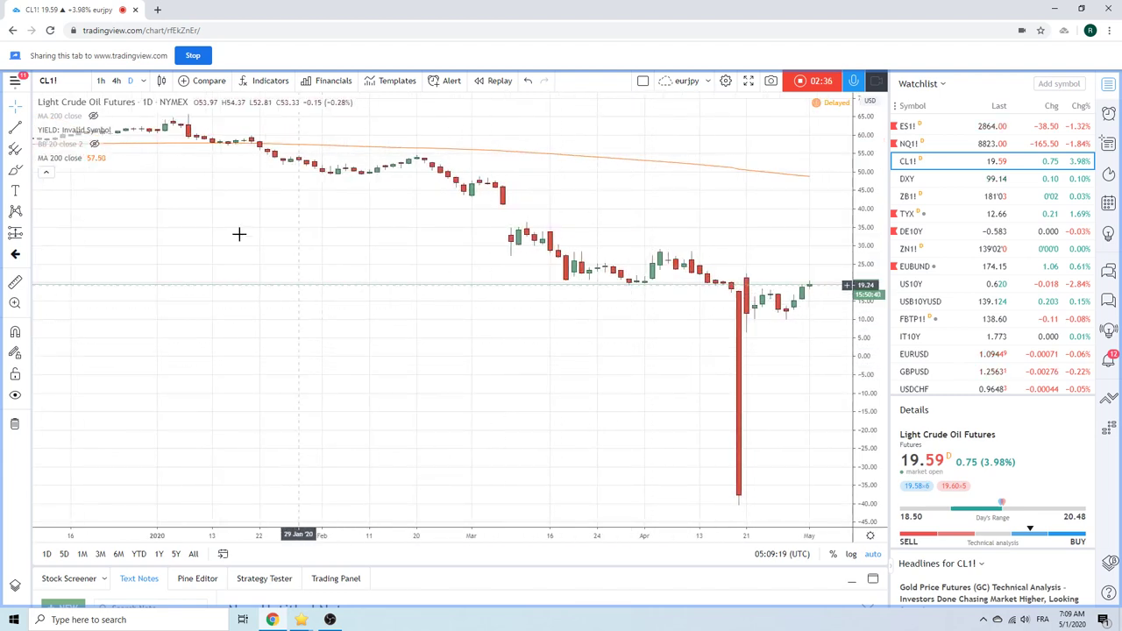
{"action": "left_click", "coordinate": [116, 80]}
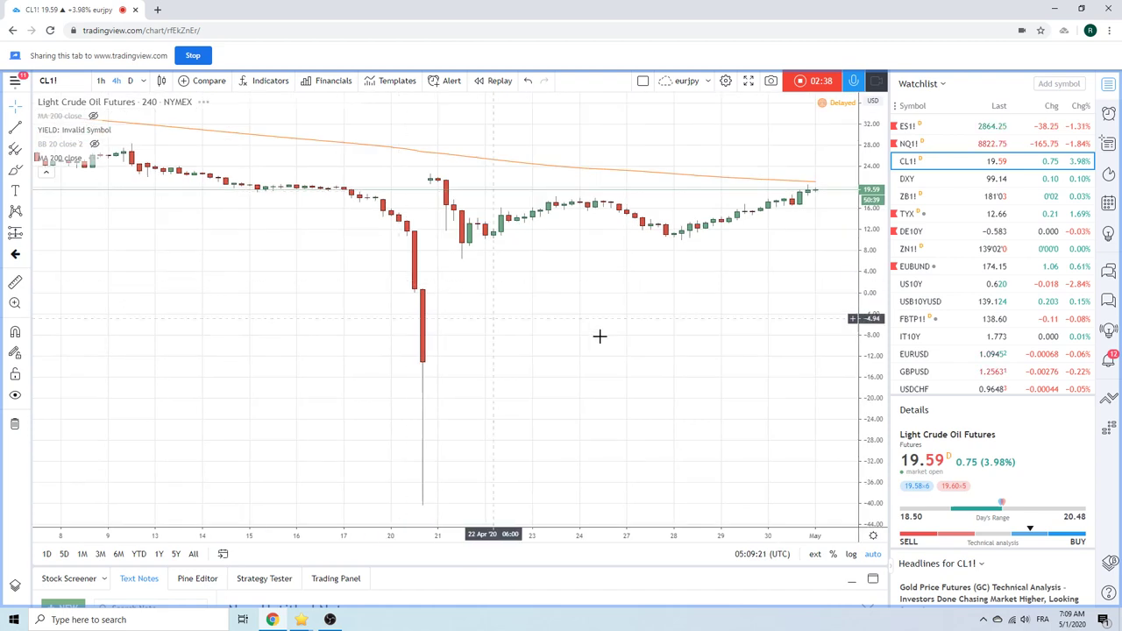
{"action": "scroll", "coordinate": [705, 352], "scroll_direction": "down", "scroll_amount": 3}
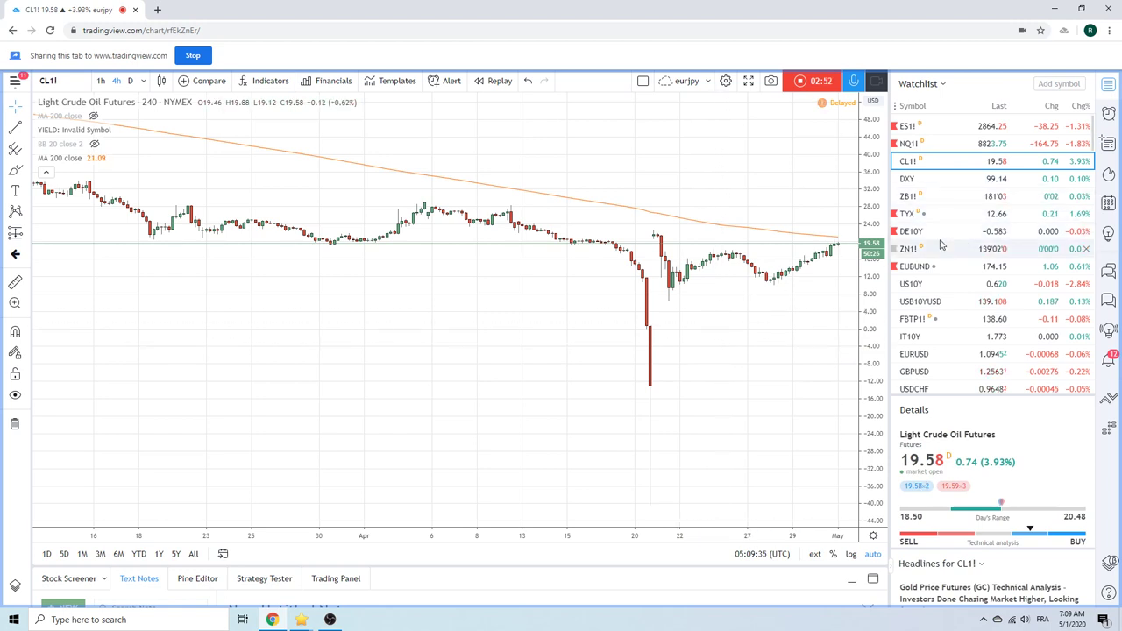
Review EURUSD on 1-hour candles, then bring up the GBPUSD chart.
{"action": "left_click", "coordinate": [916, 354]}
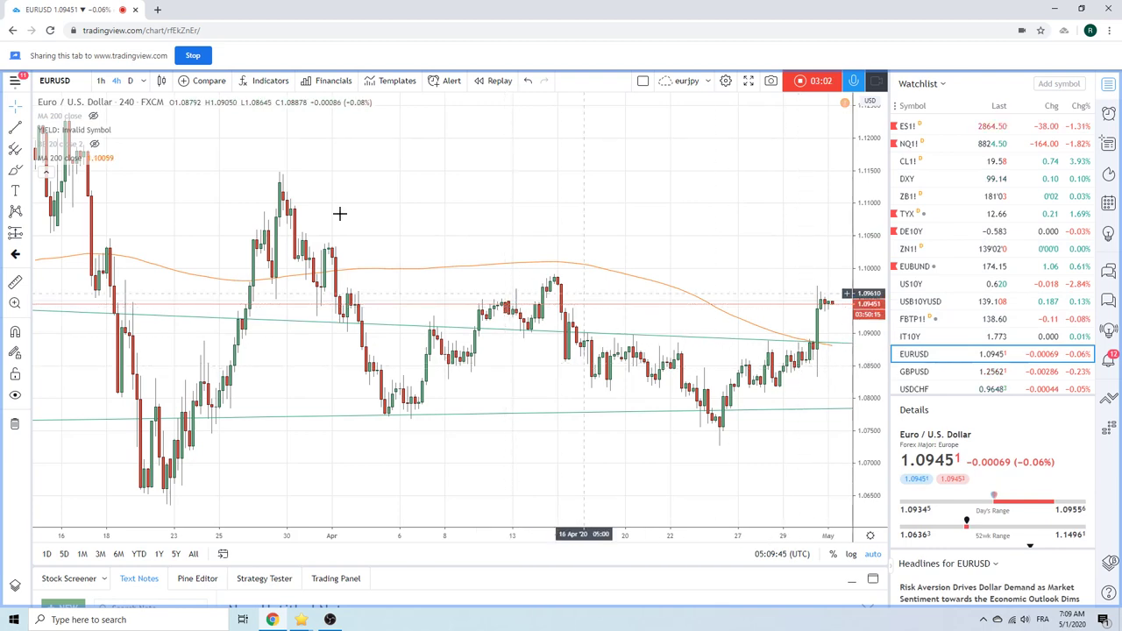
{"action": "left_click", "coordinate": [102, 81]}
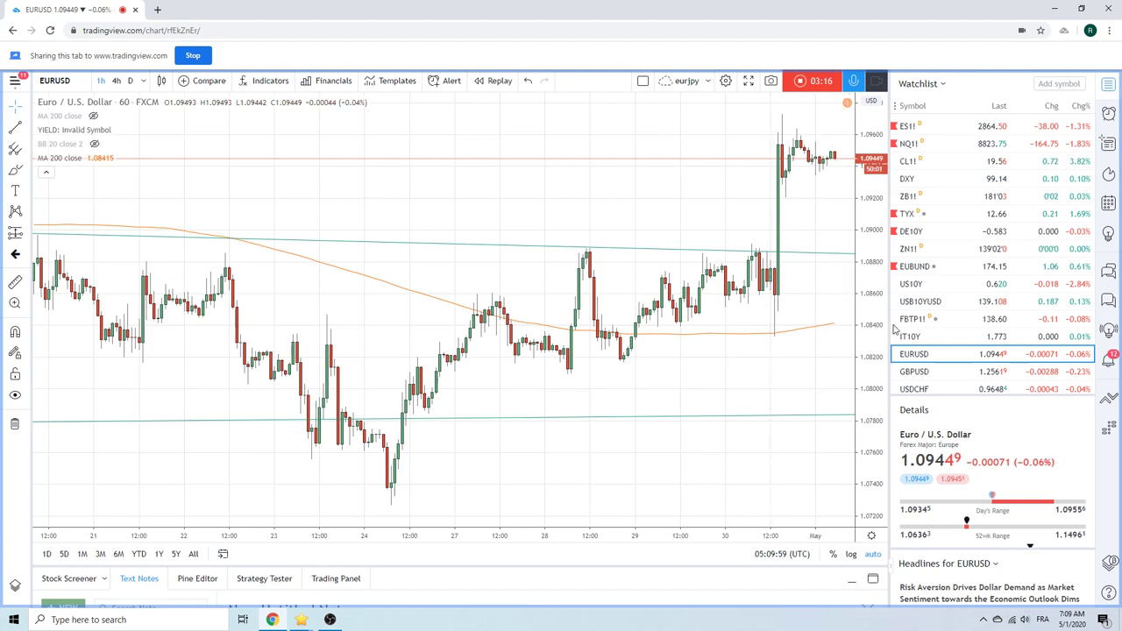
{"action": "left_click", "coordinate": [931, 372]}
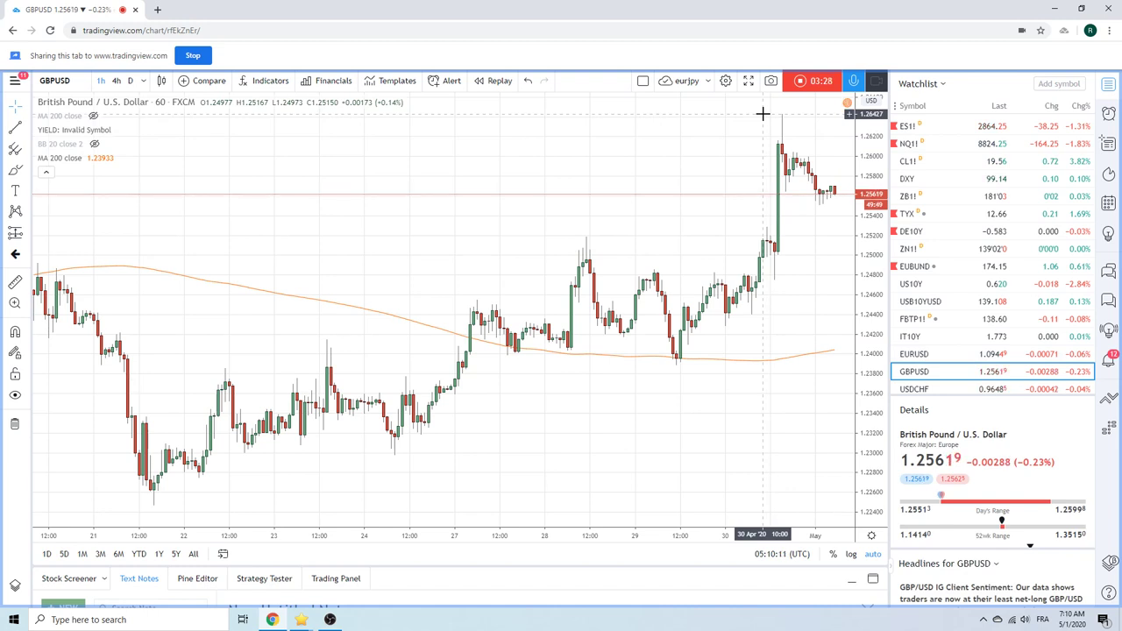
Load USDCHF hourly and zoom to compare price against its two trendlines.
{"action": "left_click", "coordinate": [932, 388]}
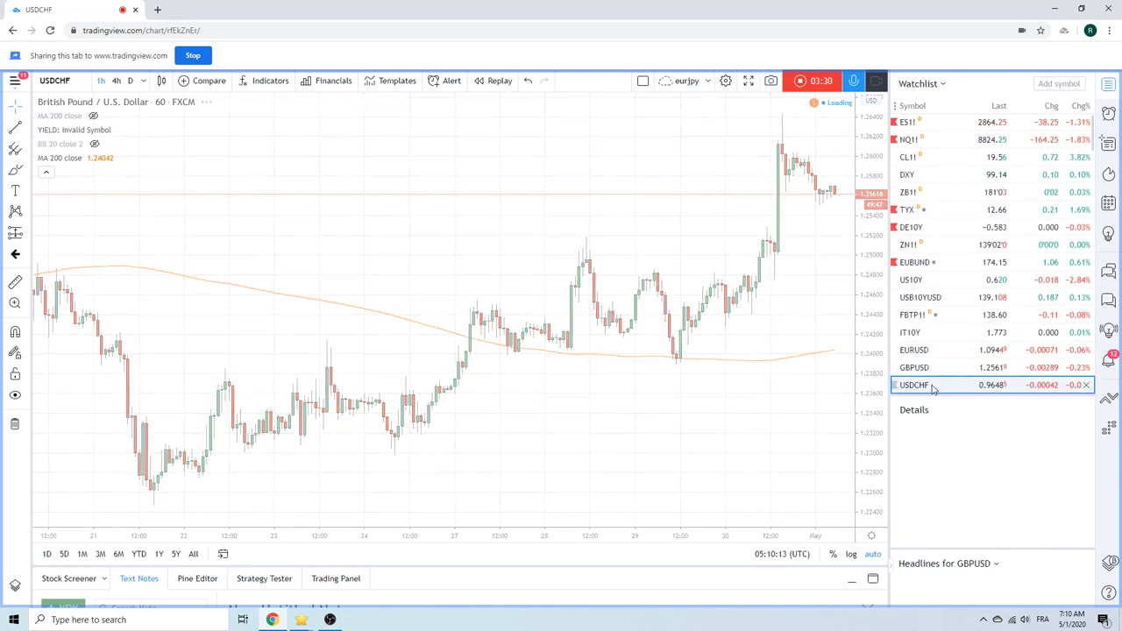
{"action": "scroll", "coordinate": [762, 316], "scroll_direction": "down", "scroll_amount": 3}
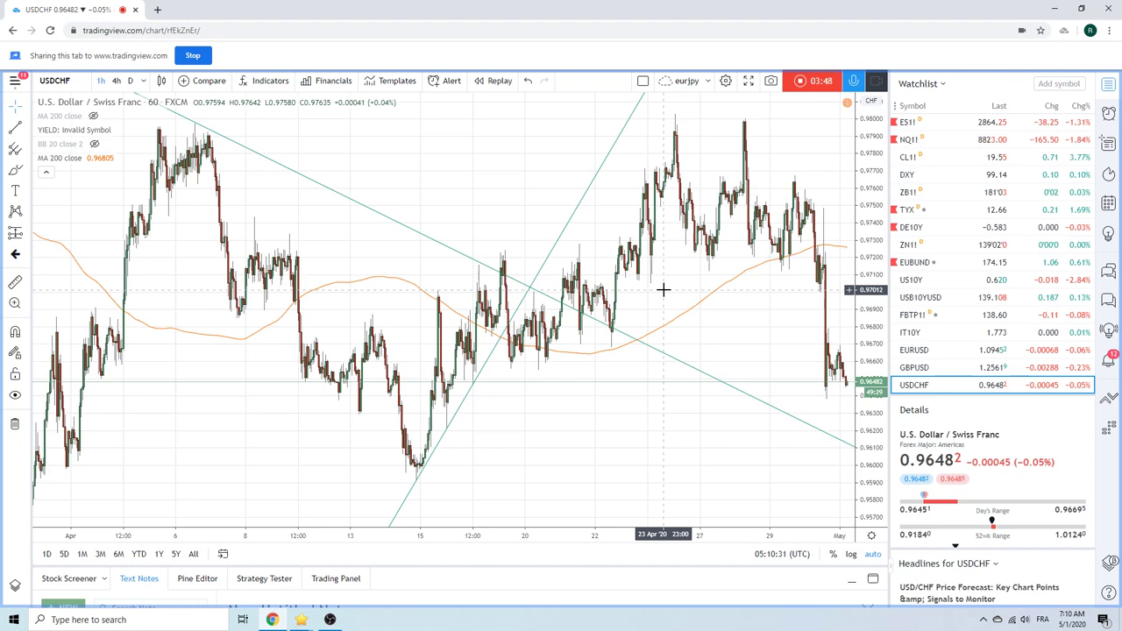
{"action": "scroll", "coordinate": [933, 318], "scroll_direction": "down", "scroll_amount": 3}
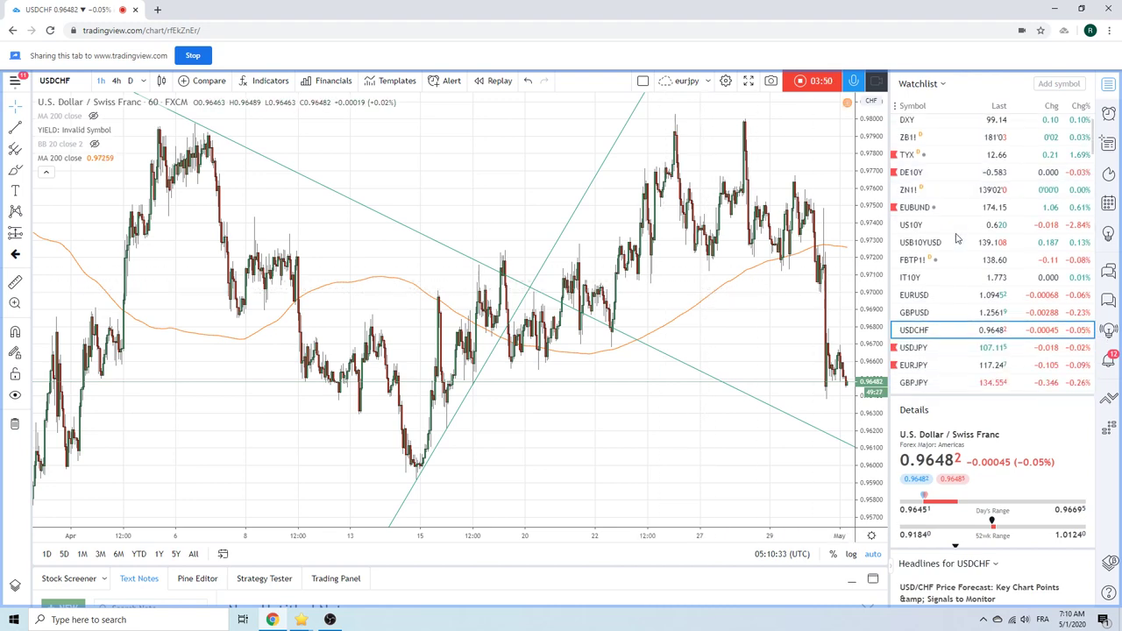
Load EURJPY and zoom in on its mid-April to May hourly candles.
{"action": "left_click", "coordinate": [929, 304]}
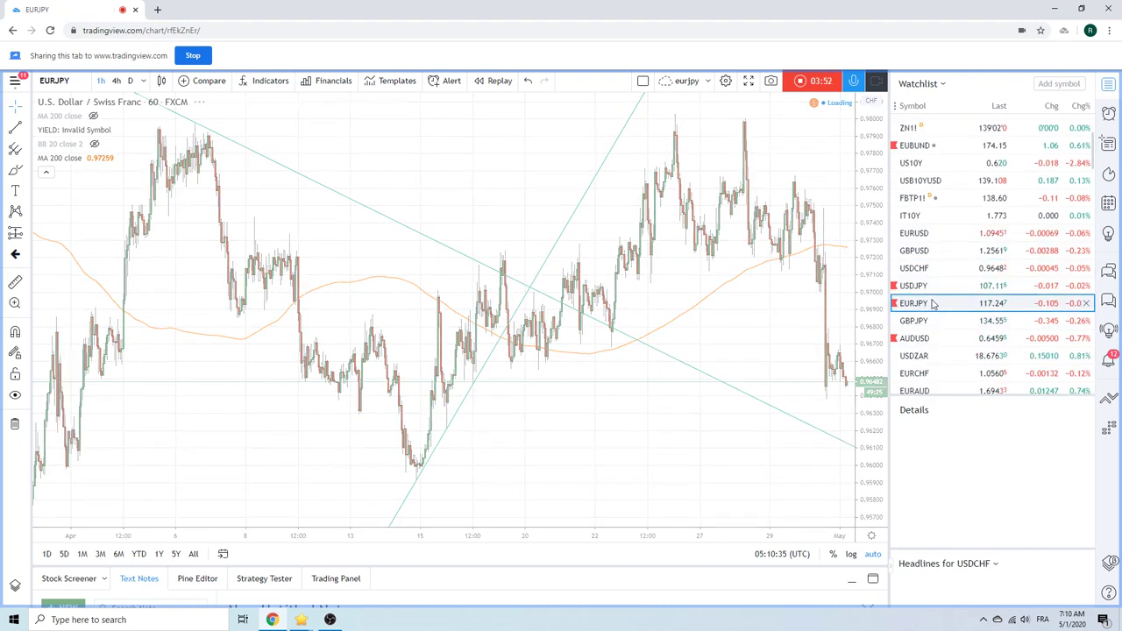
{"action": "scroll", "coordinate": [622, 386], "scroll_direction": "up", "scroll_amount": 3}
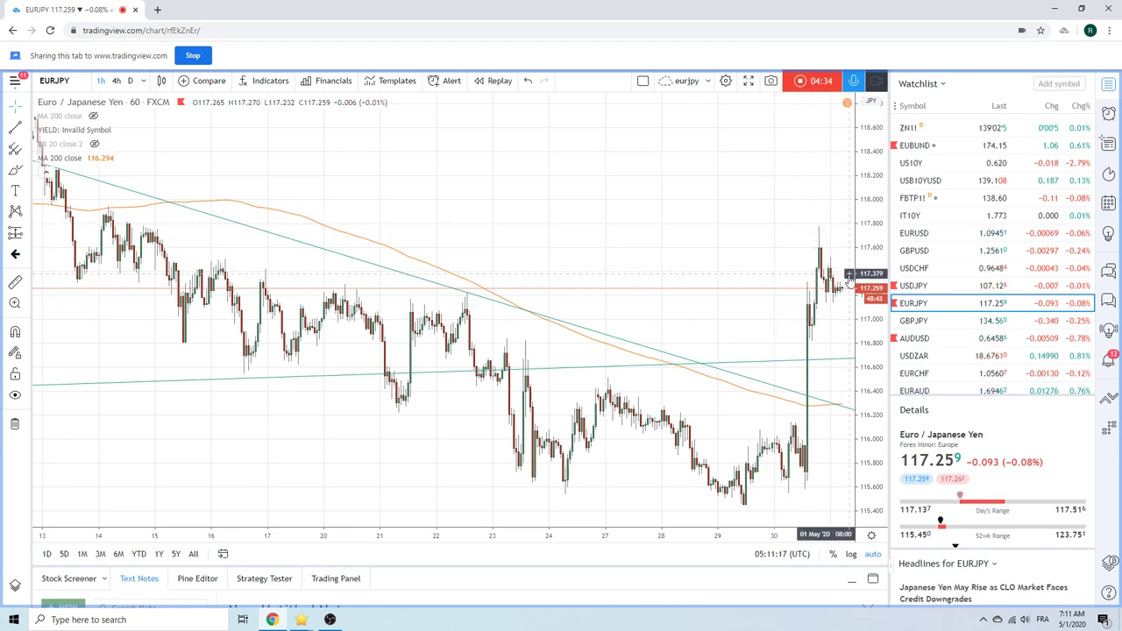
Zoom out on EURUSD, select its upper teal trendline, then move on to GBPUSD.
{"action": "left_click", "coordinate": [922, 233]}
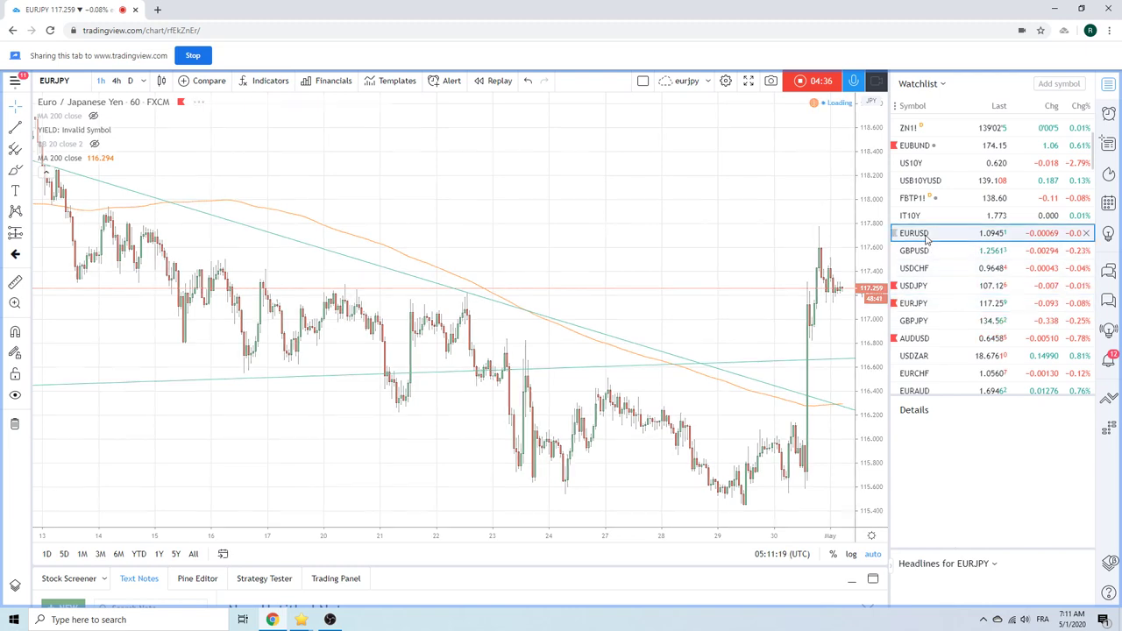
{"action": "scroll", "coordinate": [541, 228], "scroll_direction": "down", "scroll_amount": 3}
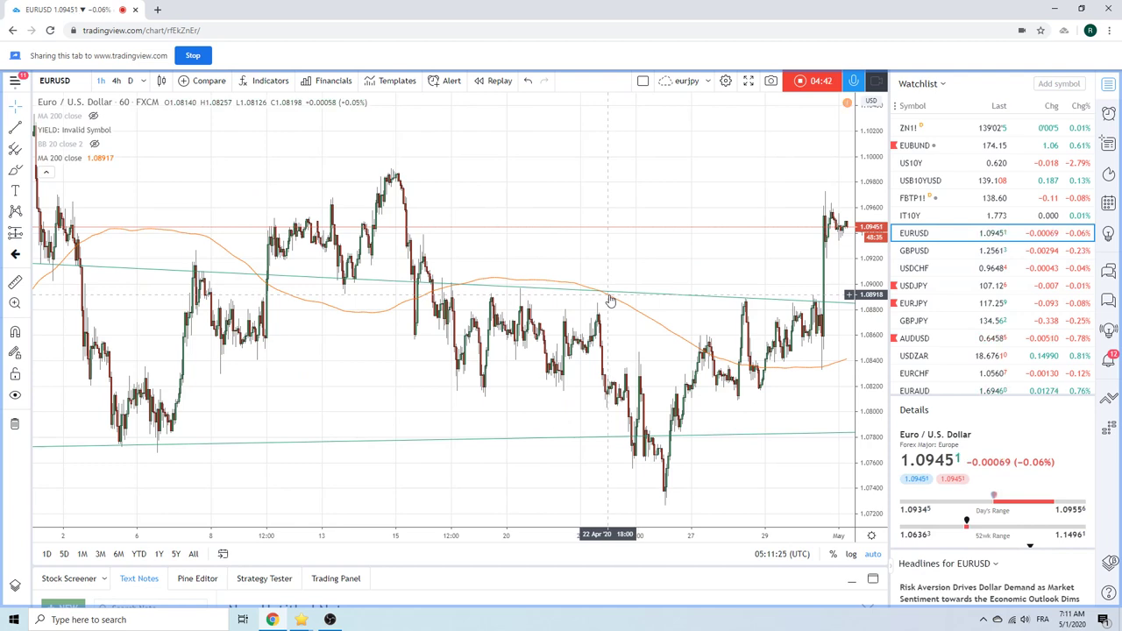
{"action": "left_click", "coordinate": [610, 296]}
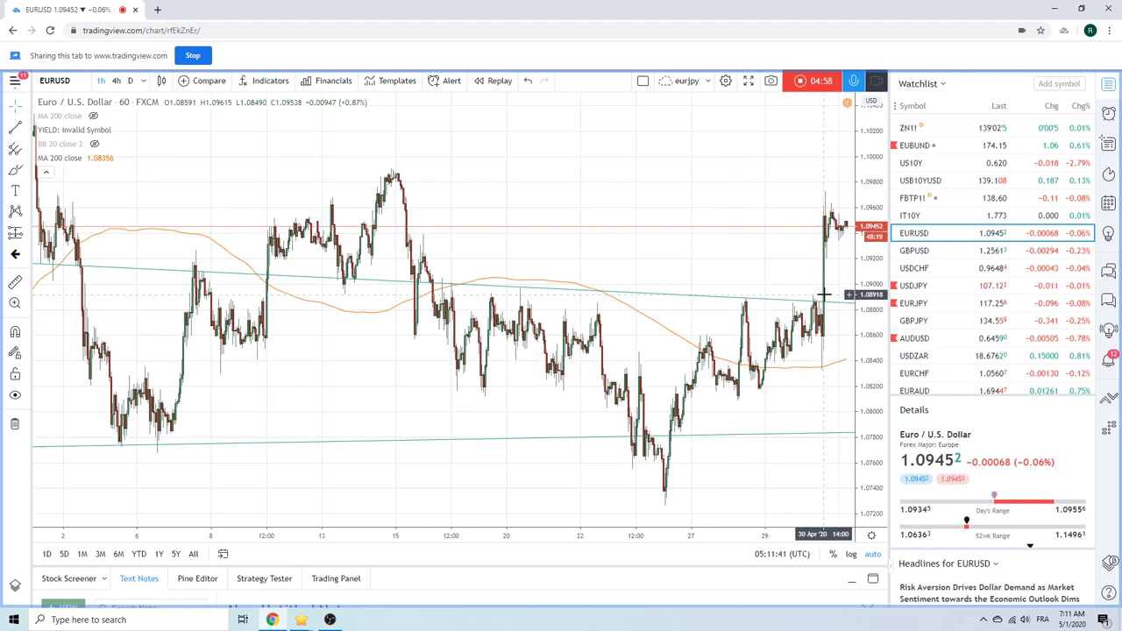
{"action": "left_click", "coordinate": [913, 253]}
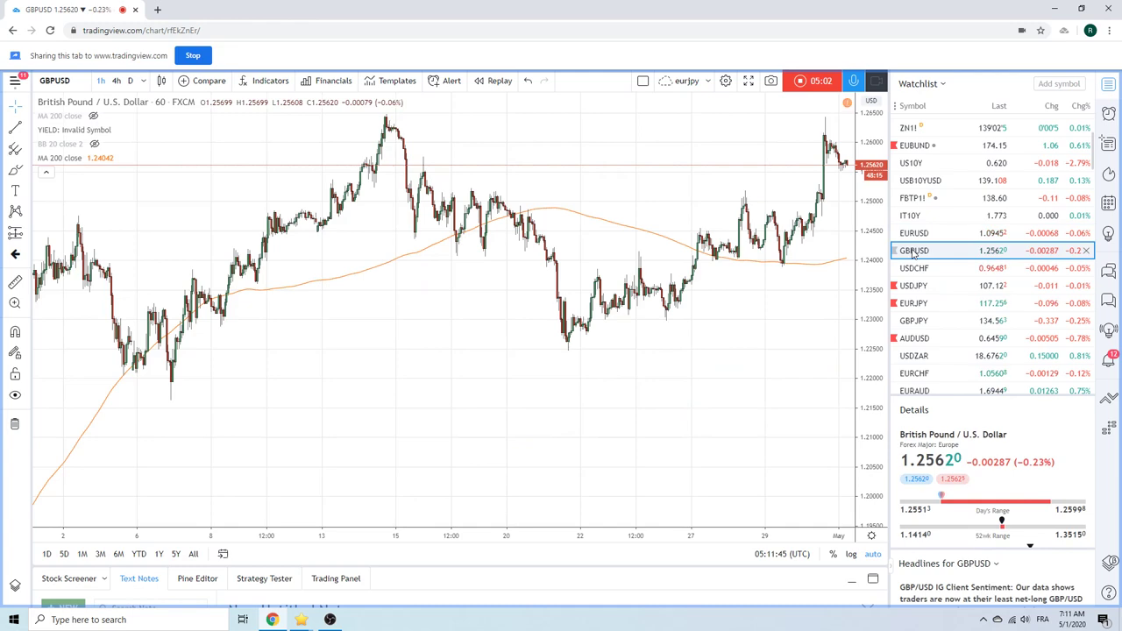
Find AUDJPY further down the watchlist and load its hourly chart.
{"action": "scroll", "coordinate": [949, 285], "scroll_direction": "down", "scroll_amount": 1}
{"action": "left_click", "coordinate": [934, 351]}
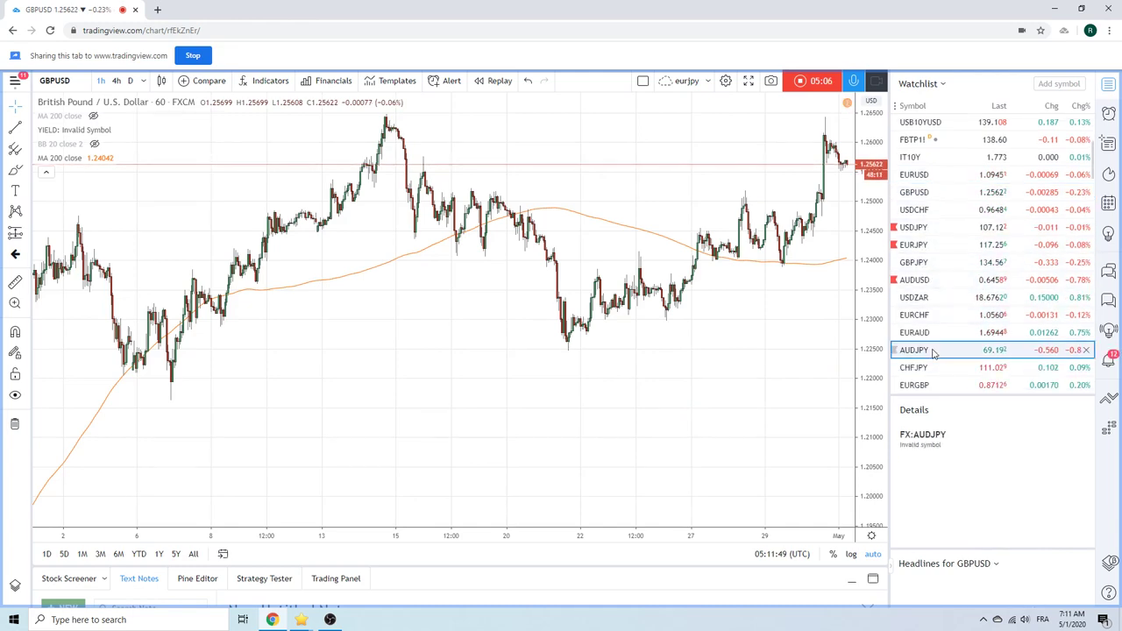
{"action": "scroll", "coordinate": [717, 333], "scroll_direction": "up", "scroll_amount": 2}
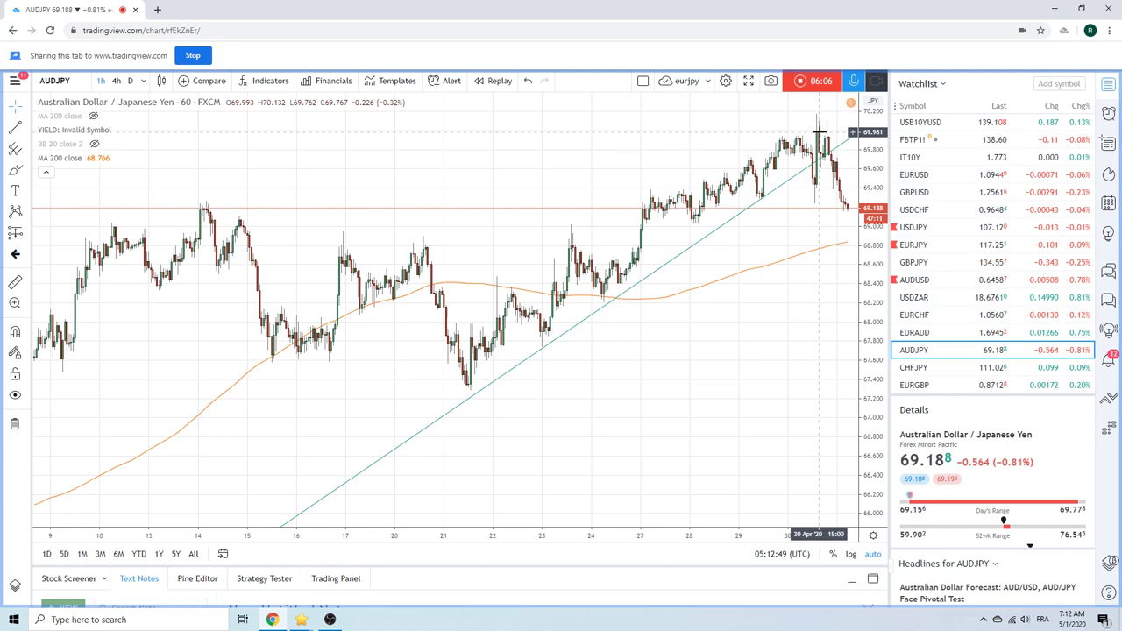
Set AUDJPY to the D interval and adjust the zoom on its daily candles.
{"action": "left_click", "coordinate": [134, 84]}
{"action": "scroll", "coordinate": [286, 130], "scroll_direction": "up", "scroll_amount": 5}
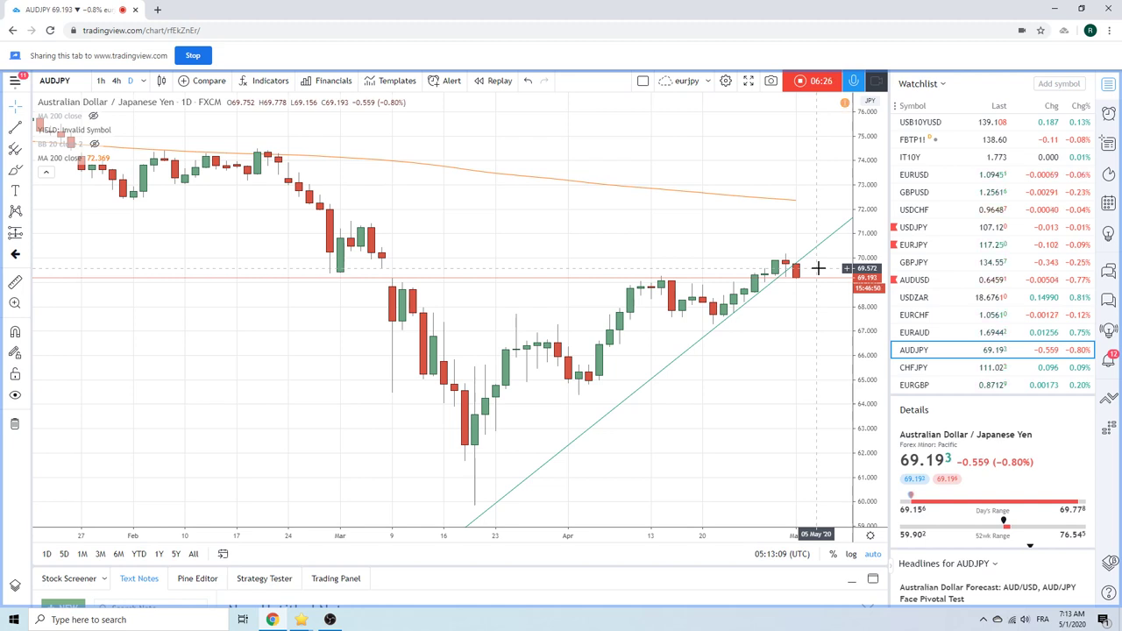
{"action": "scroll", "coordinate": [972, 260], "scroll_direction": "down", "scroll_amount": 1}
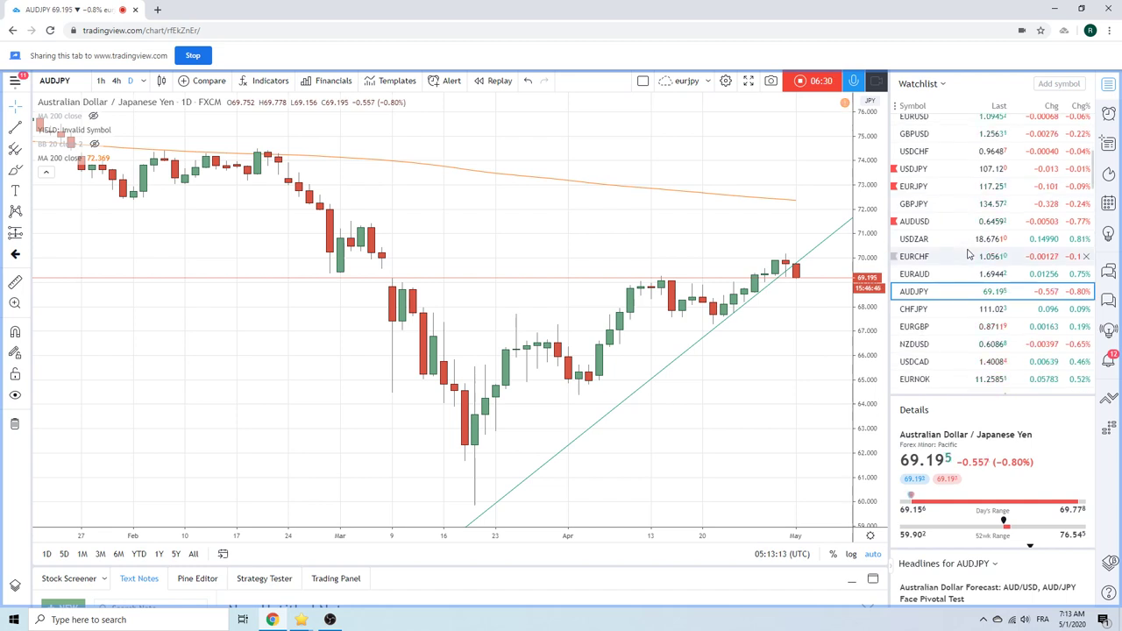
{"action": "scroll", "coordinate": [969, 253], "scroll_direction": "down", "scroll_amount": 2}
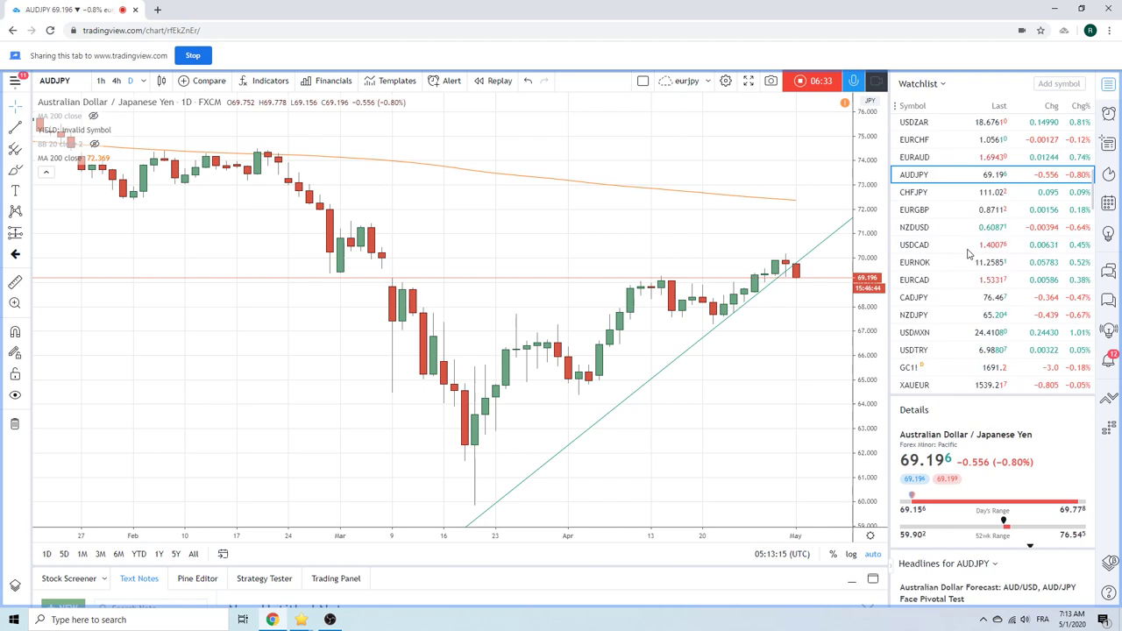
Load the GC1! Gold Futures daily chart and adjust the view.
{"action": "left_click", "coordinate": [949, 368]}
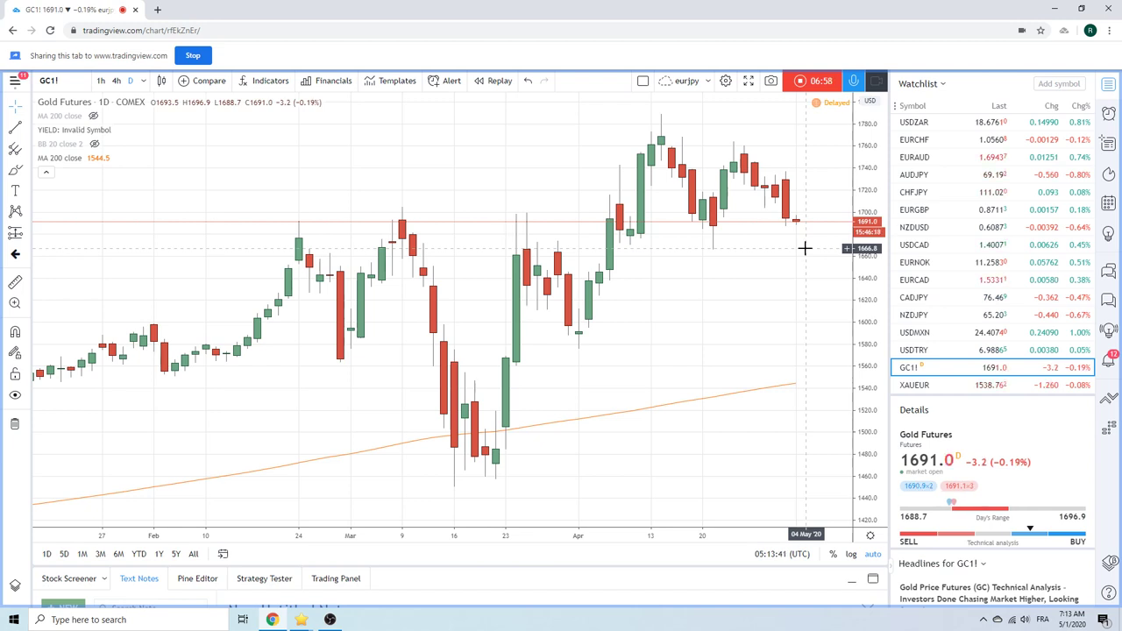
{"action": "scroll", "coordinate": [804, 248], "scroll_direction": "down", "scroll_amount": 2}
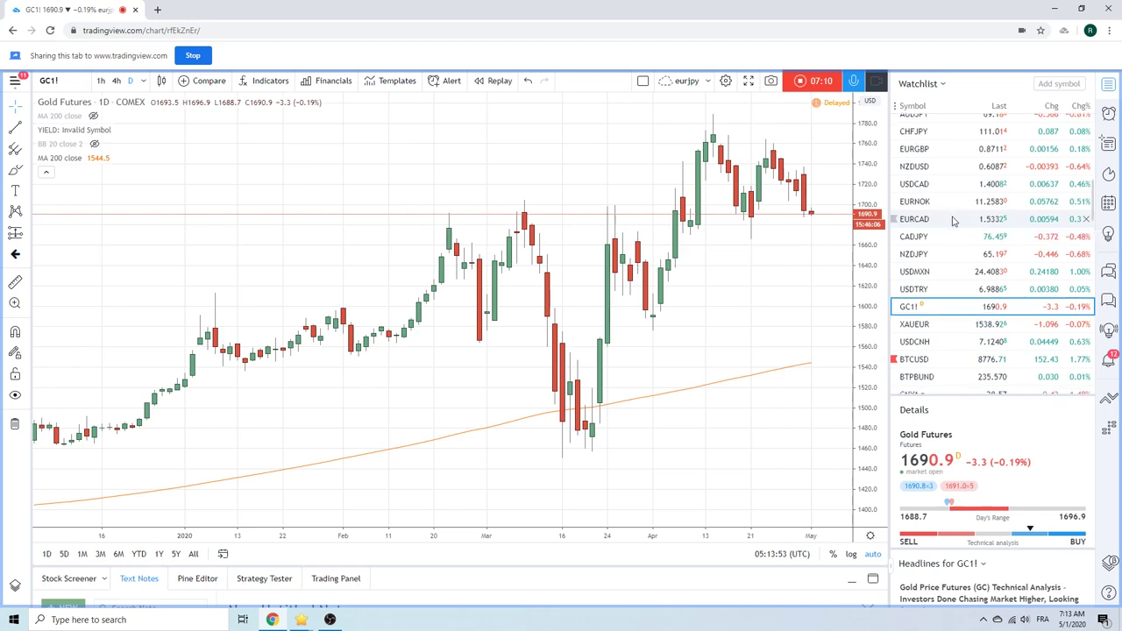
{"action": "scroll", "coordinate": [954, 219], "scroll_direction": "down", "scroll_amount": 2}
{"action": "scroll", "coordinate": [954, 221], "scroll_direction": "up", "scroll_amount": 3}
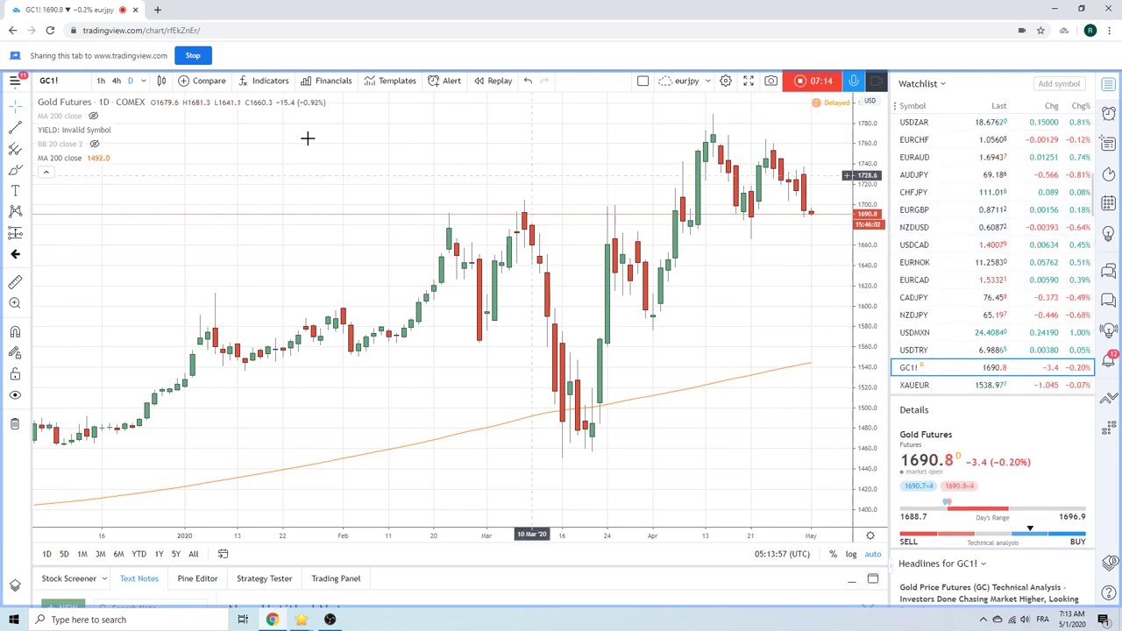
Replace gold futures with USDNOK on the daily chart, then scroll to review the price against its 200-period average.
{"action": "left_click", "coordinate": [76, 79]}
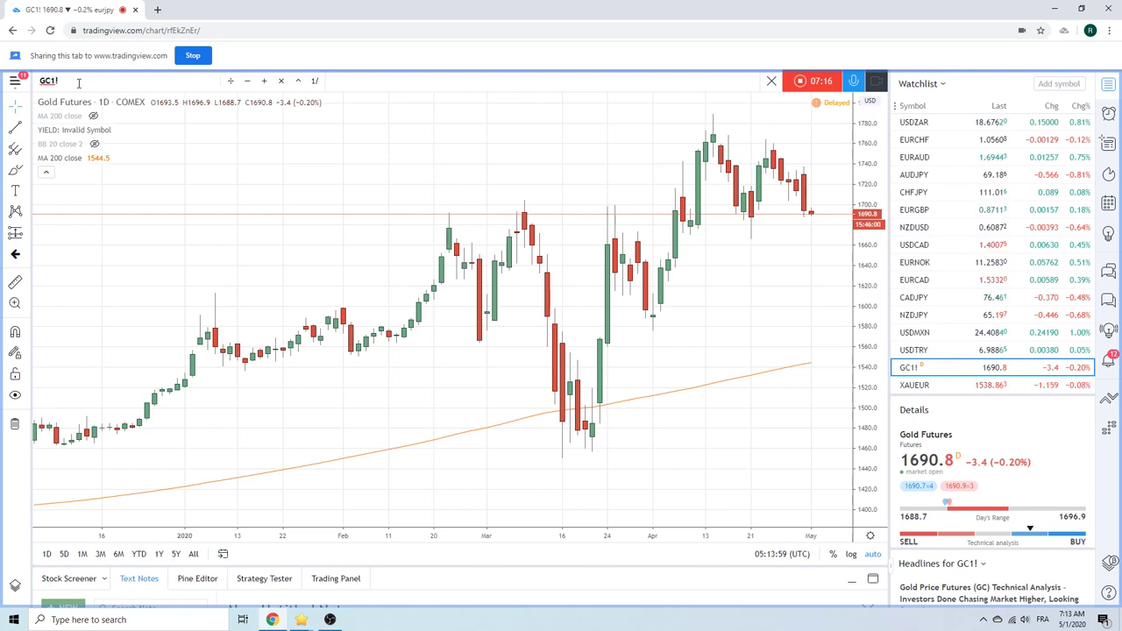
{"action": "type", "text": "USDNOK"}
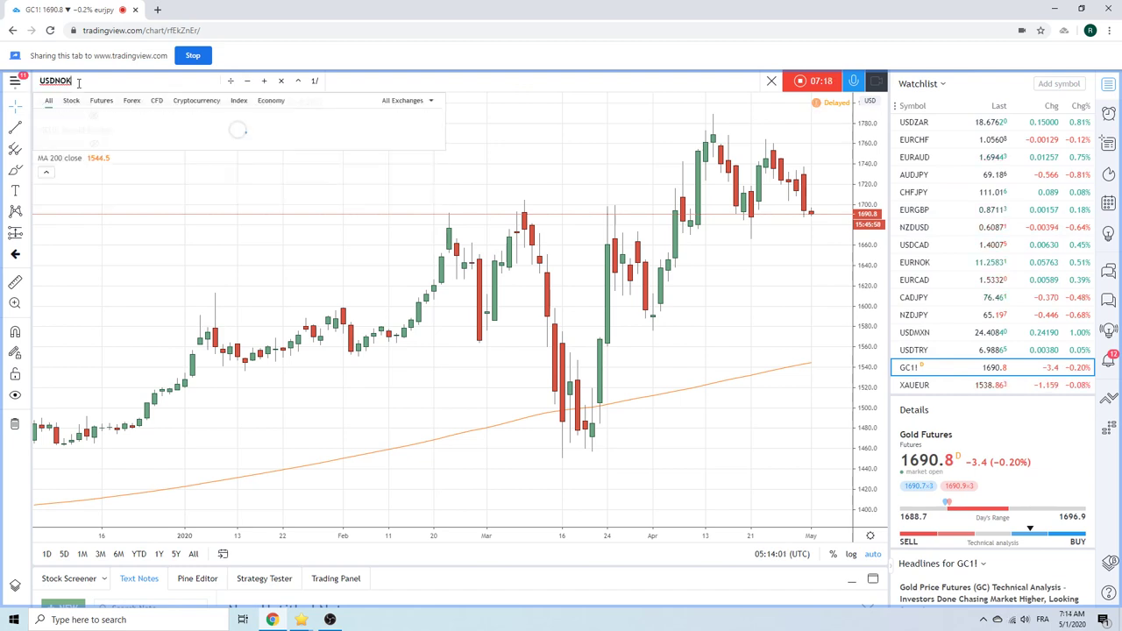
{"action": "key", "text": "Return"}
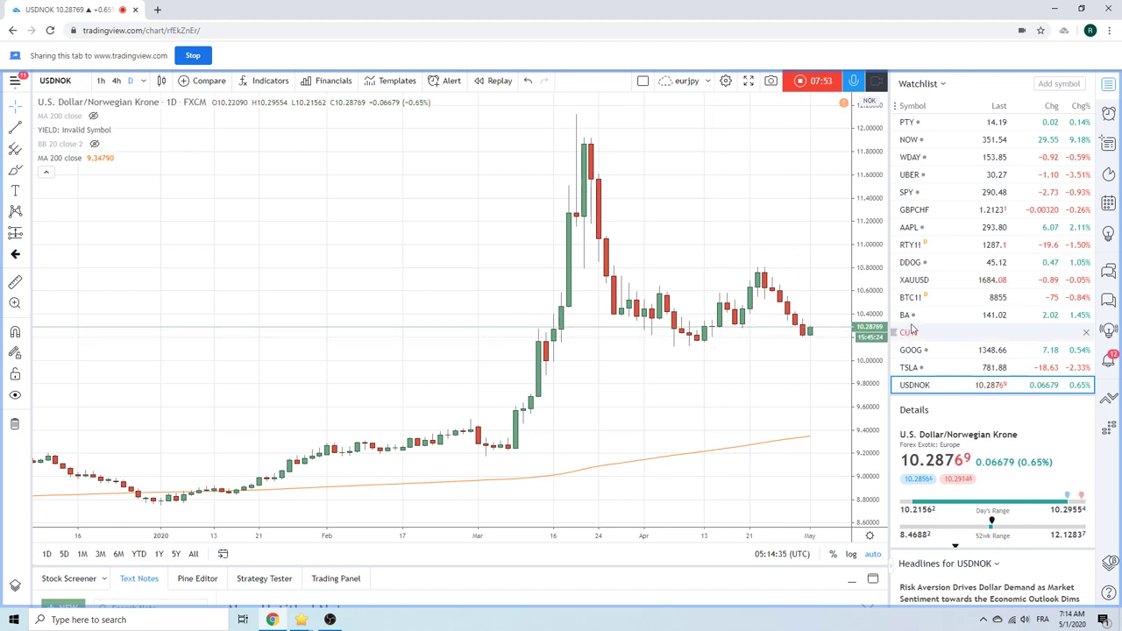
{"action": "scroll", "coordinate": [957, 318], "scroll_direction": "down", "scroll_amount": 3}
{"action": "scroll", "coordinate": [956, 318], "scroll_direction": "down", "scroll_amount": 5}
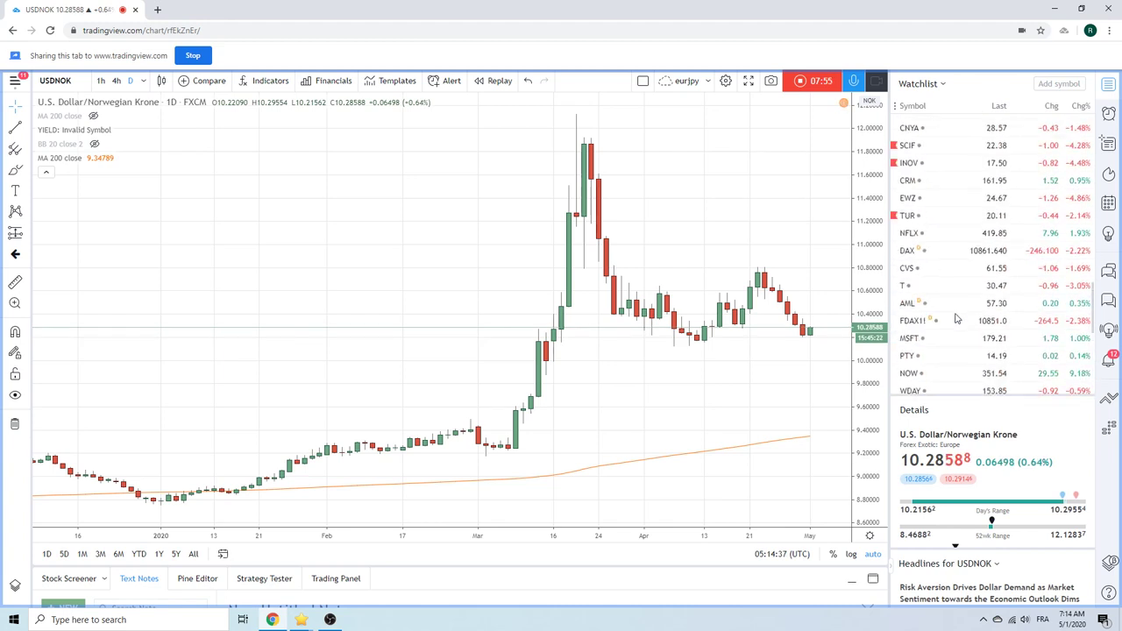
{"action": "scroll", "coordinate": [956, 319], "scroll_direction": "up", "scroll_amount": 2}
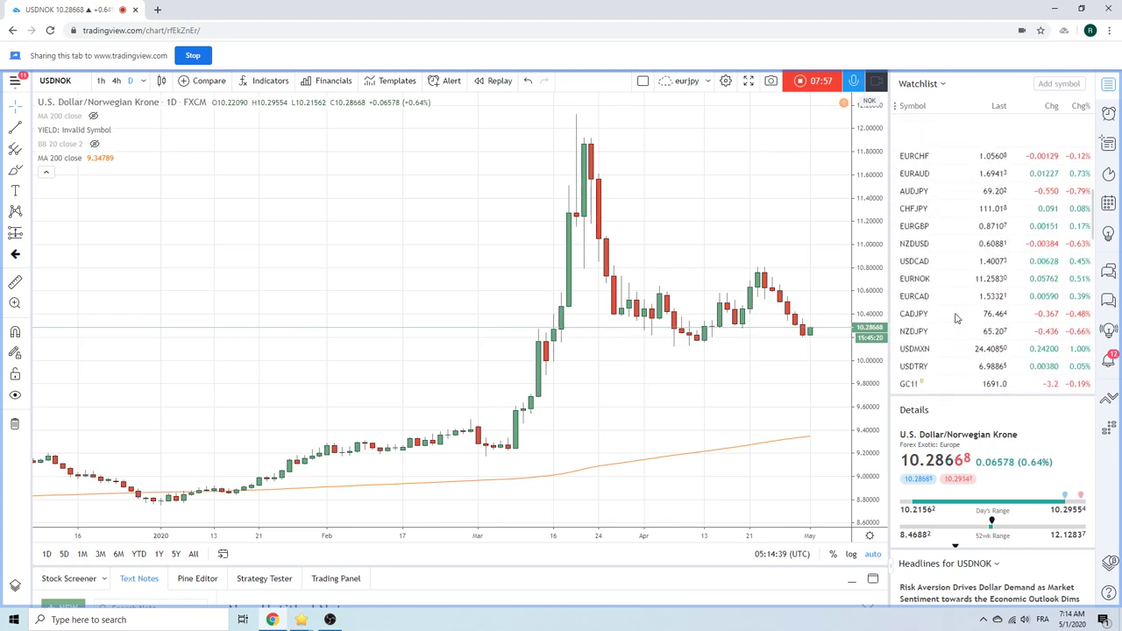
Open USDCAD from the watchlist, then EURCAD with its trendlines.
{"action": "left_click", "coordinate": [931, 270]}
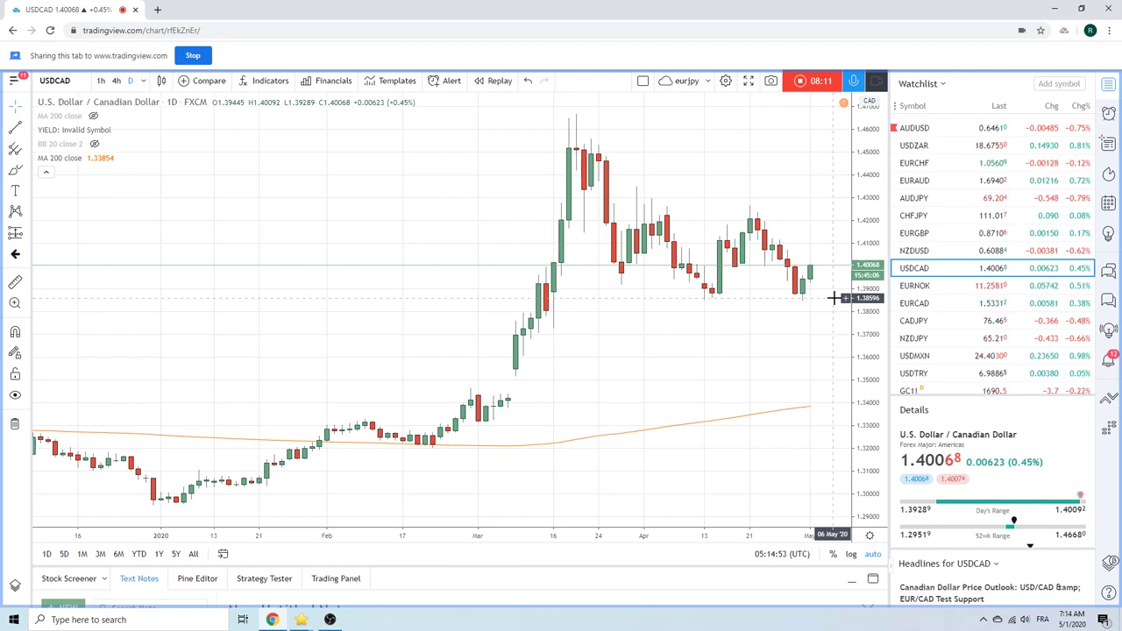
{"action": "left_click", "coordinate": [910, 305]}
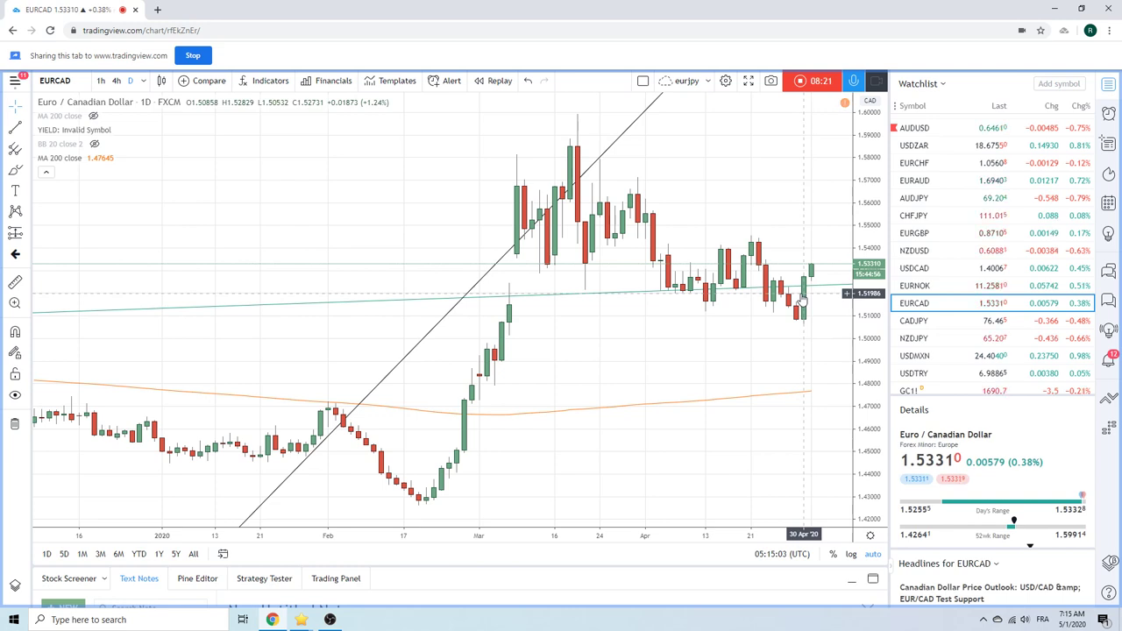
Pick EURAUD from the watchlist to show its daily chart at 1.69406.
{"action": "left_click", "coordinate": [916, 180]}
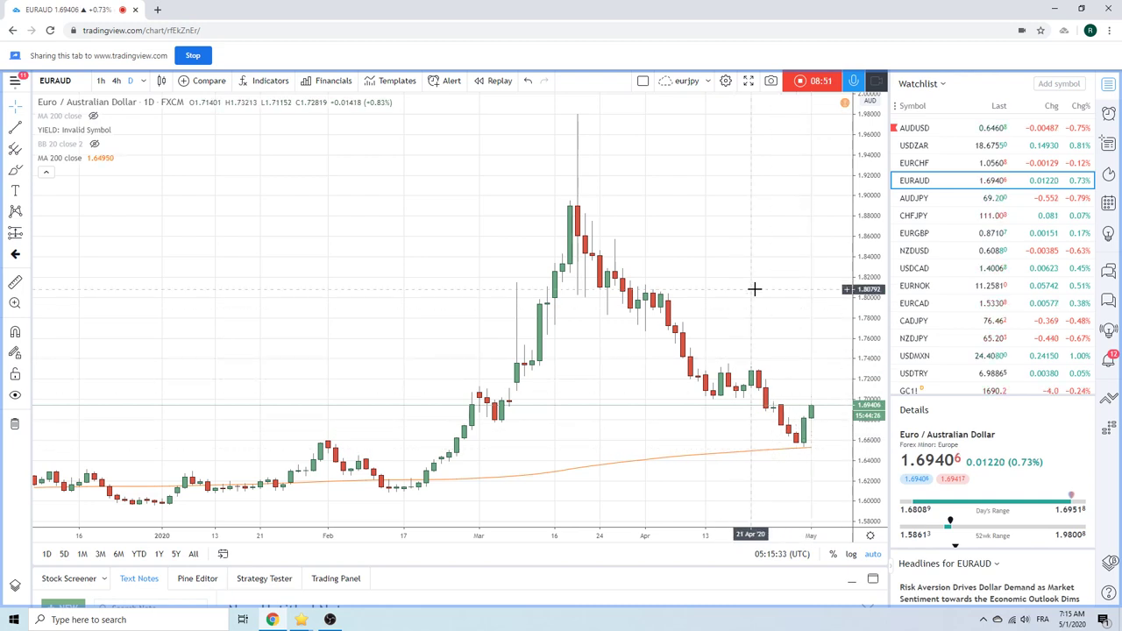
{"action": "scroll", "coordinate": [754, 289], "scroll_direction": "down", "scroll_amount": 1}
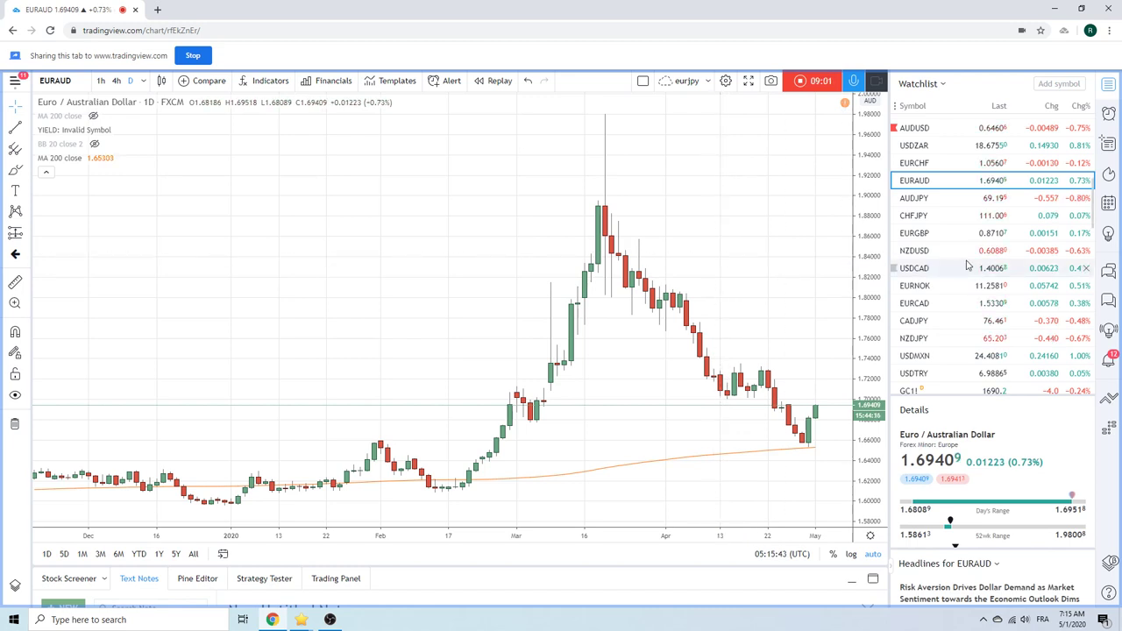
{"action": "scroll", "coordinate": [947, 268], "scroll_direction": "down", "scroll_amount": 2}
{"action": "scroll", "coordinate": [964, 265], "scroll_direction": "up", "scroll_amount": 2}
{"action": "scroll", "coordinate": [967, 266], "scroll_direction": "up", "scroll_amount": 1}
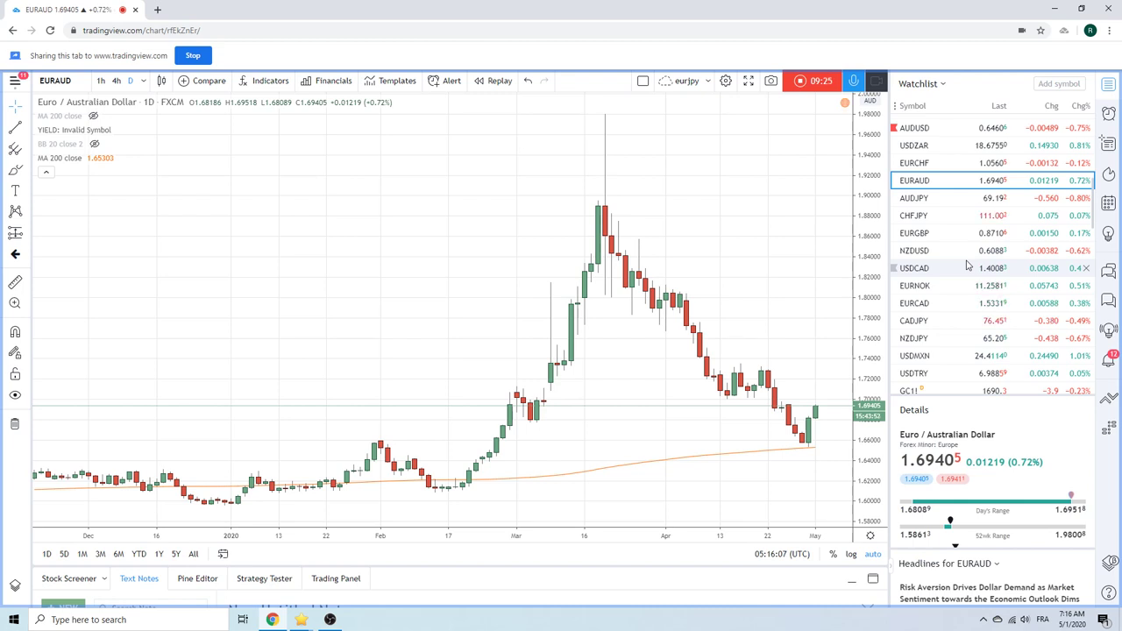
{"action": "scroll", "coordinate": [967, 265], "scroll_direction": "up", "scroll_amount": 1}
{"action": "scroll", "coordinate": [967, 265], "scroll_direction": "up", "scroll_amount": 2}
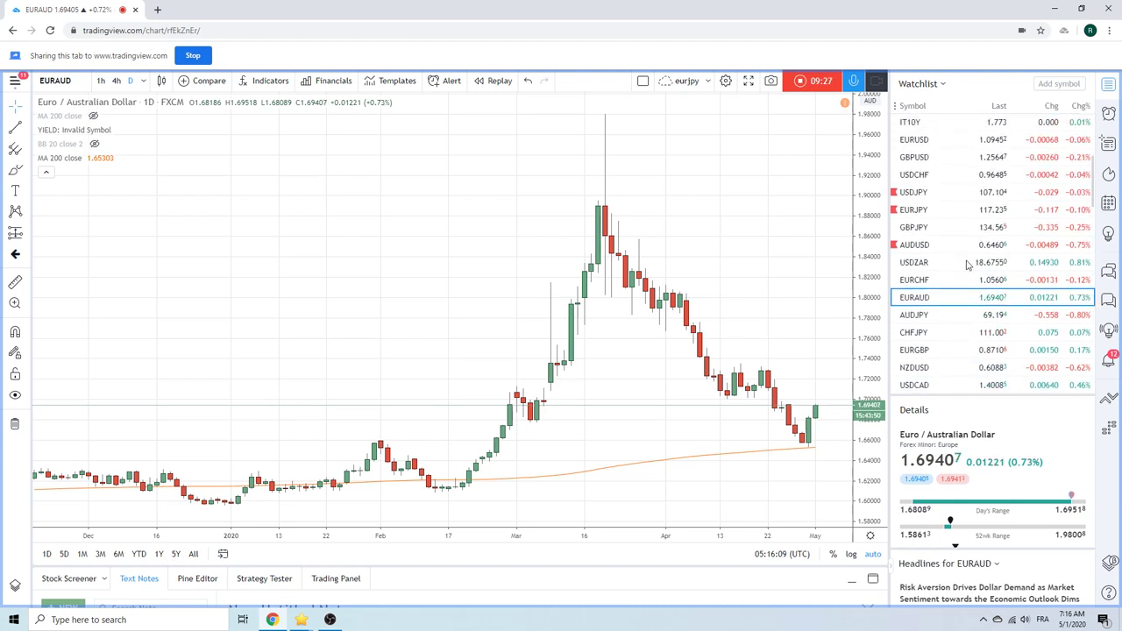
{"action": "scroll", "coordinate": [967, 265], "scroll_direction": "down", "scroll_amount": 2}
{"action": "scroll", "coordinate": [967, 265], "scroll_direction": "up", "scroll_amount": 3}
{"action": "scroll", "coordinate": [967, 264], "scroll_direction": "up", "scroll_amount": 4}
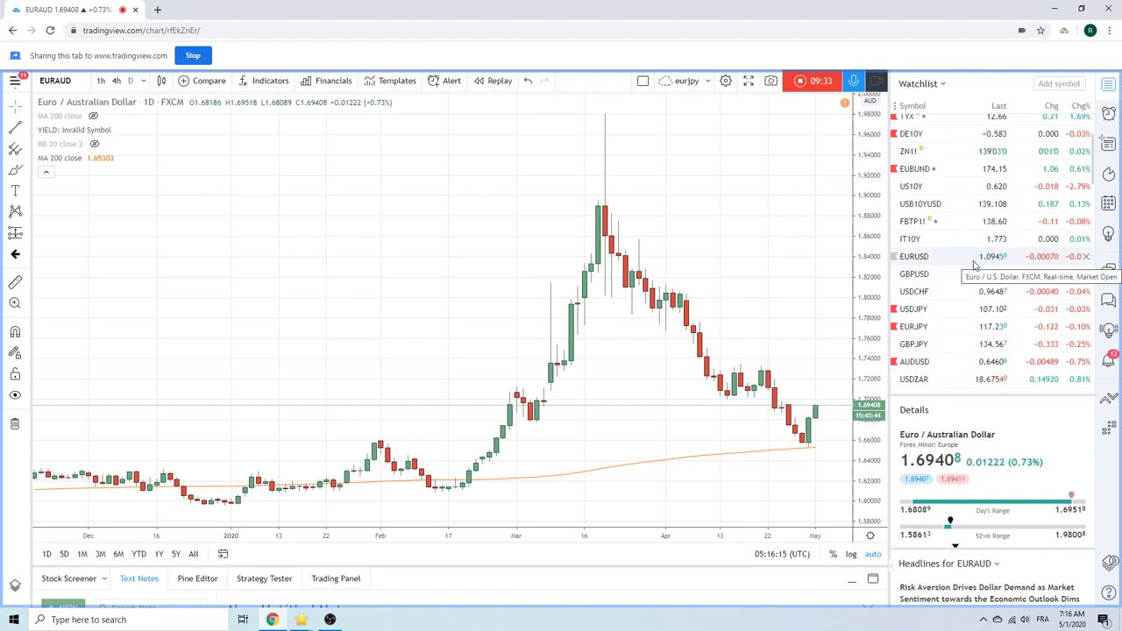
{"action": "scroll", "coordinate": [973, 265], "scroll_direction": "down", "scroll_amount": 3}
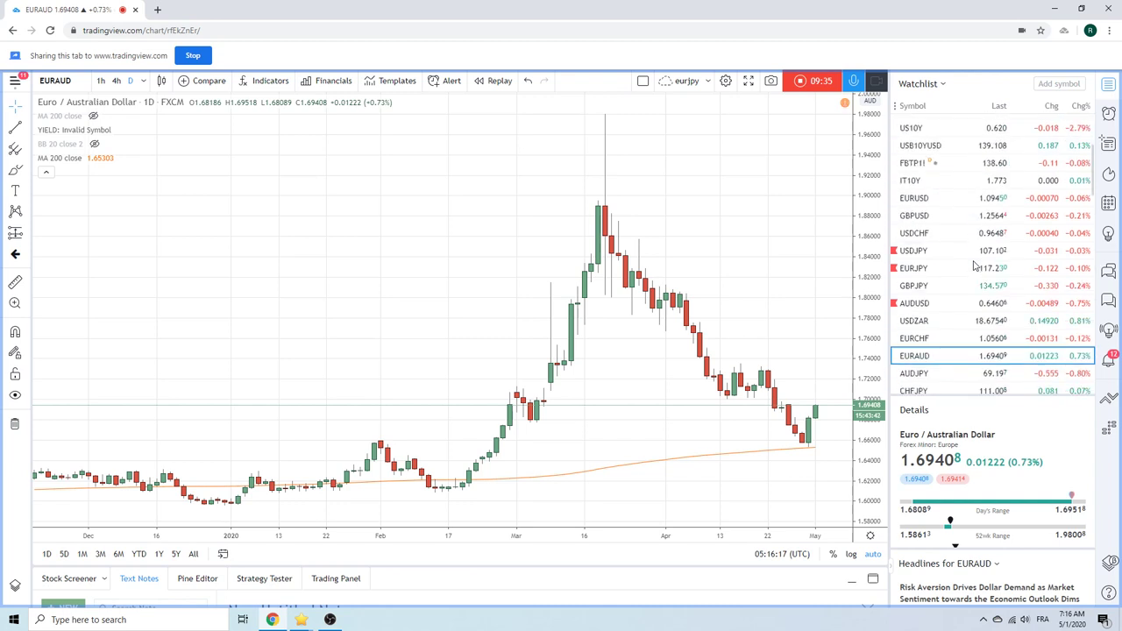